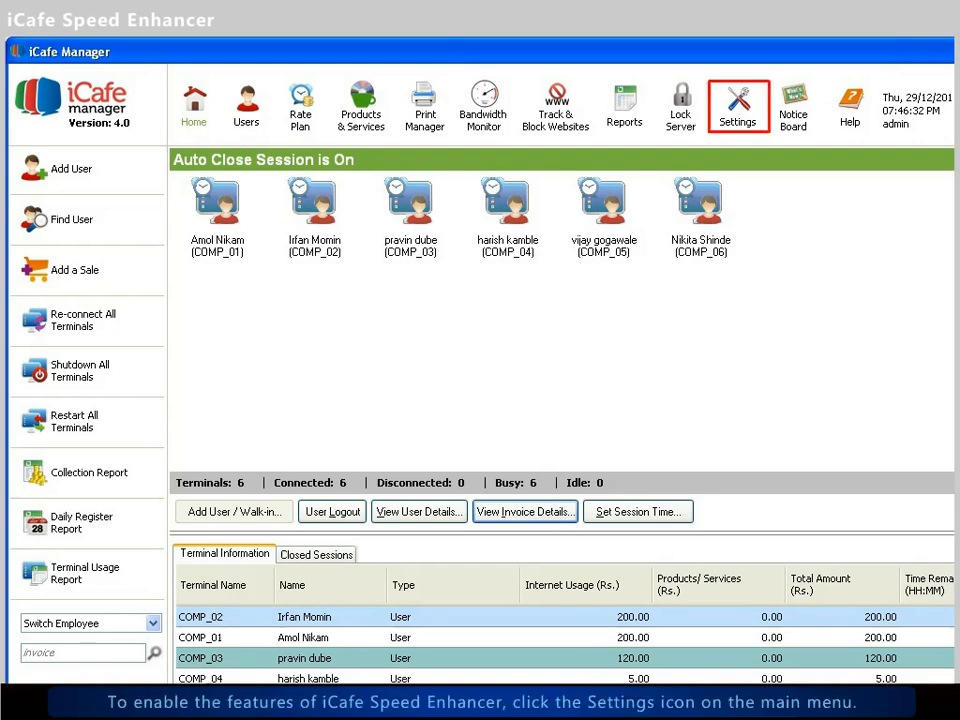
Open iCafe Speed Enhancer from the application settings and enable all of its features at once.
left_click(738, 110)
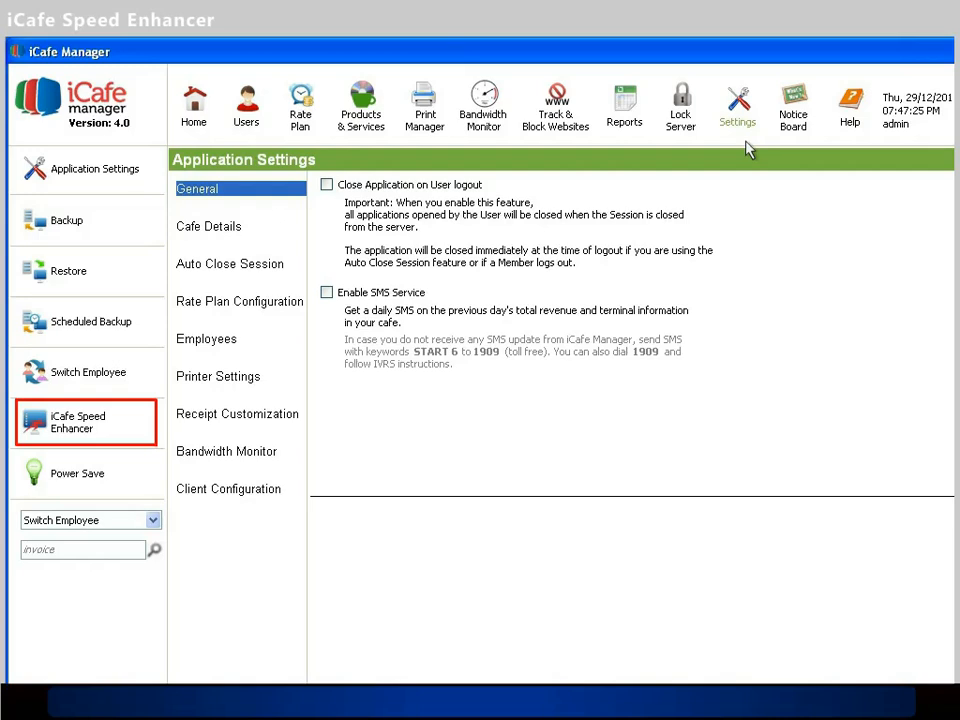
left_click(80, 428)
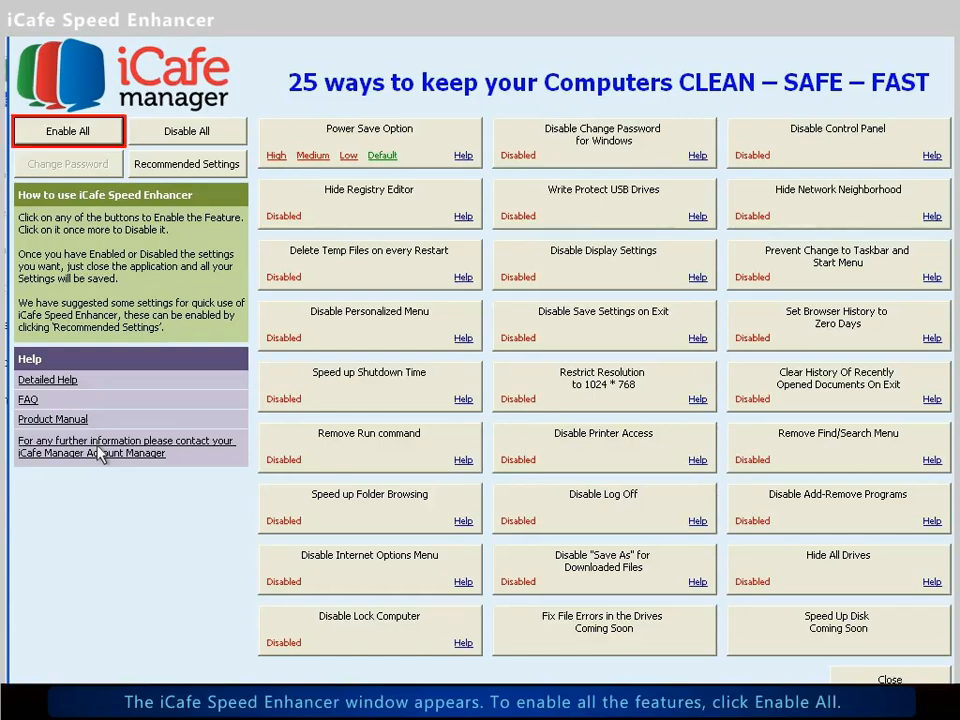
left_click(65, 138)
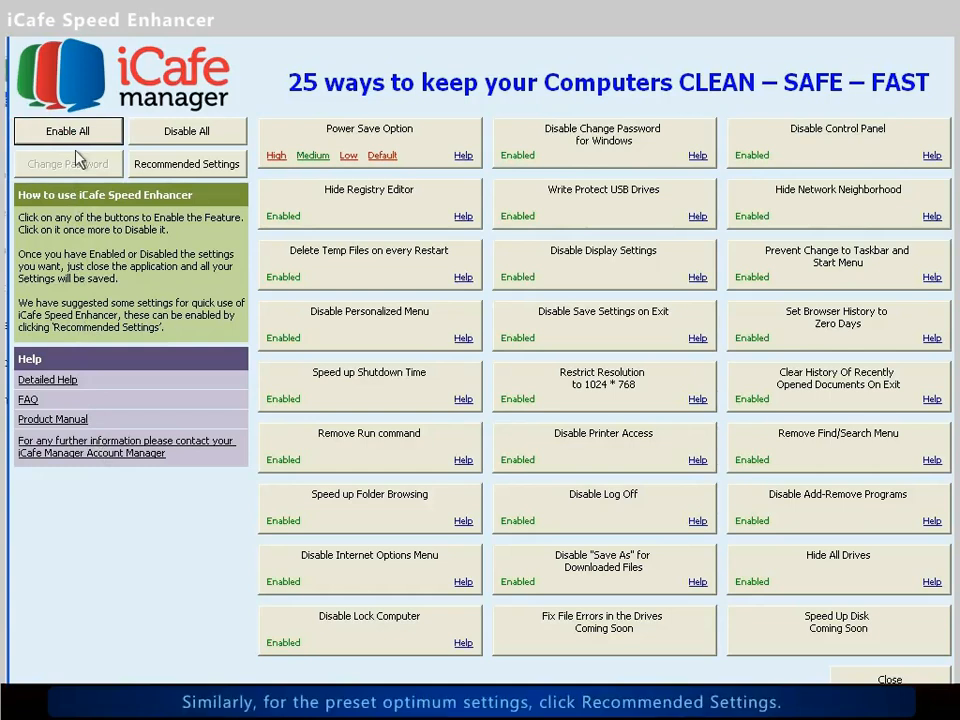
Apply the recommended Speed Enhancer settings, and follow that by disabling all of the features.
left_click(168, 168)
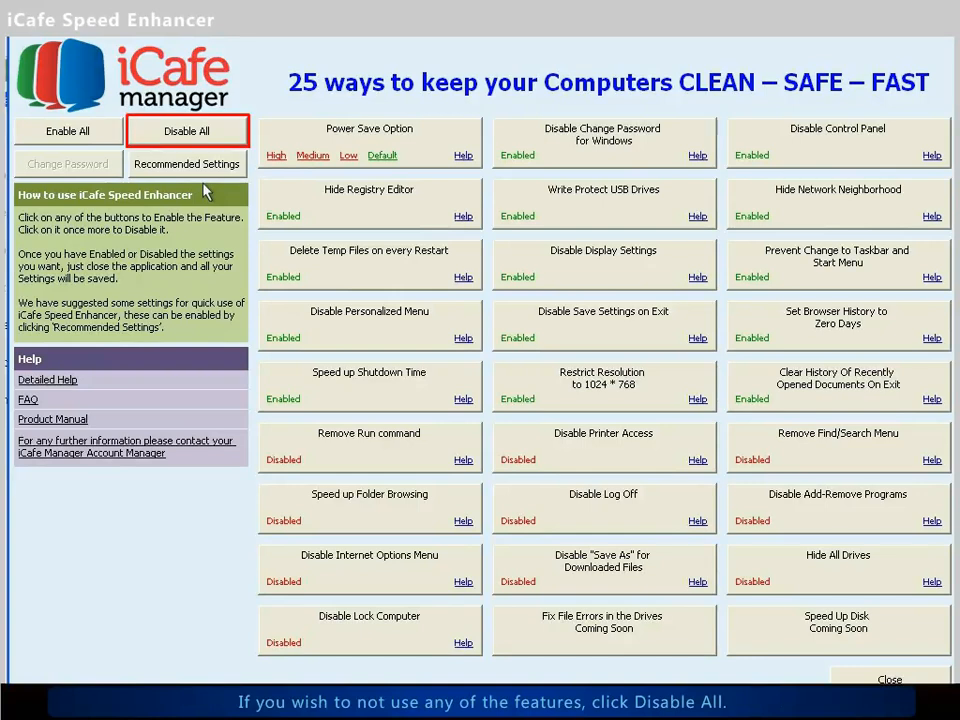
left_click(188, 139)
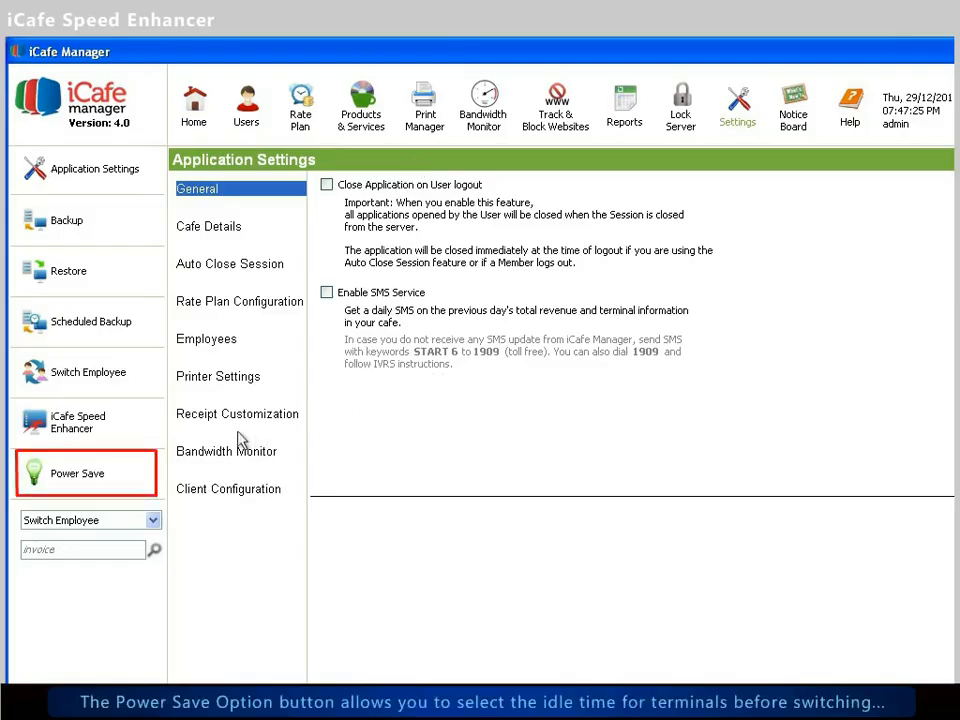
Open the Power Save options from the application settings.
left_click(80, 482)
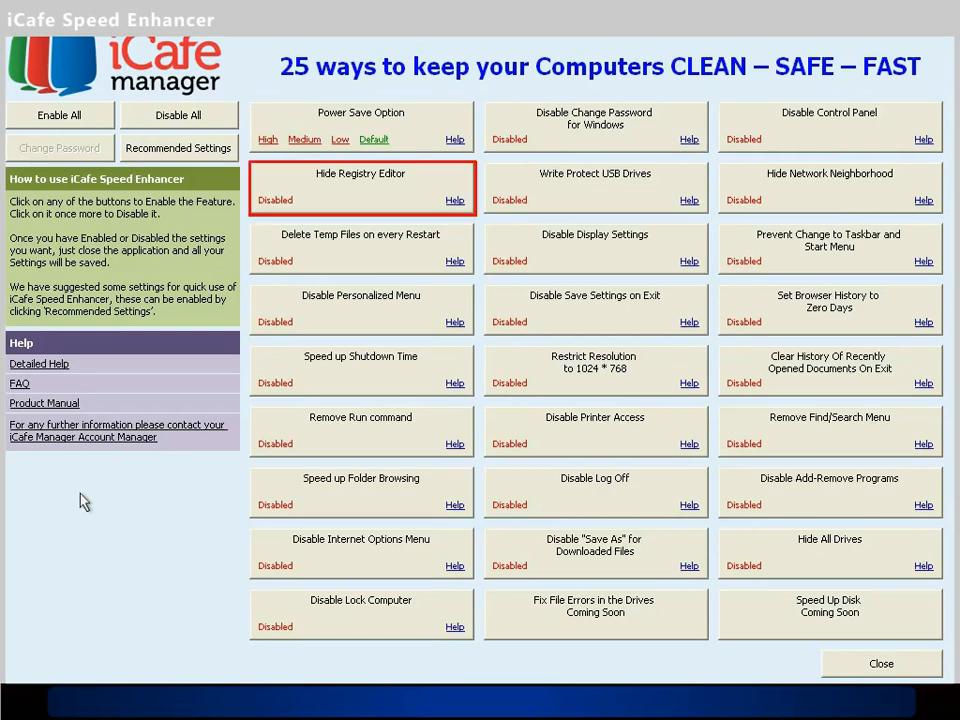
Enable the Hide Registry Editor, Delete Temp Files on every Restart, Disable Personalized Menu and Speed up Shutdown Time features.
left_click(352, 204)
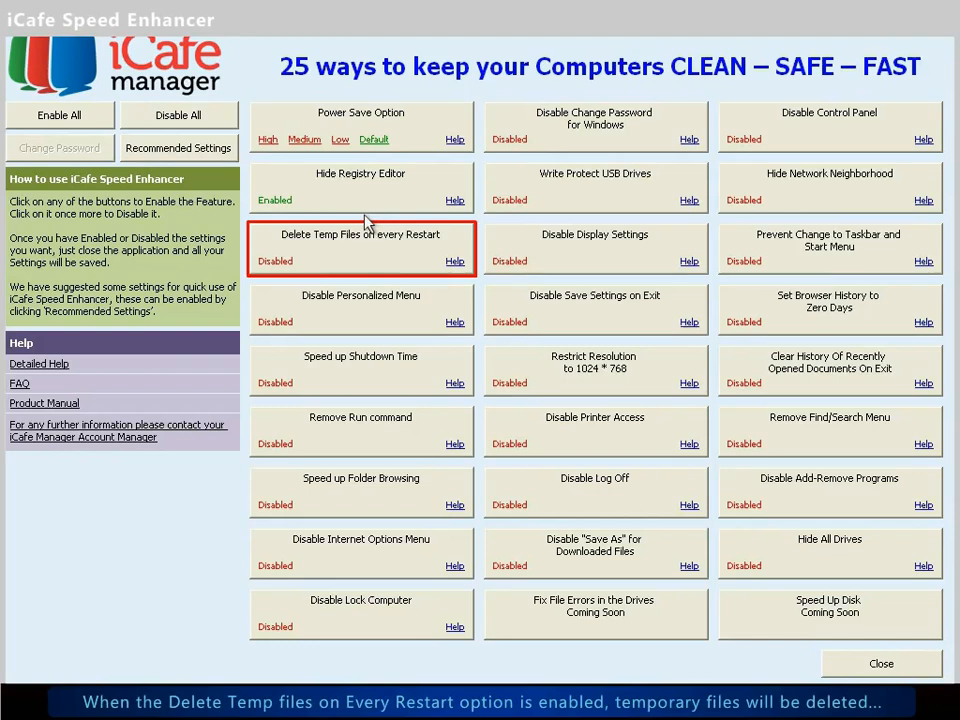
left_click(366, 263)
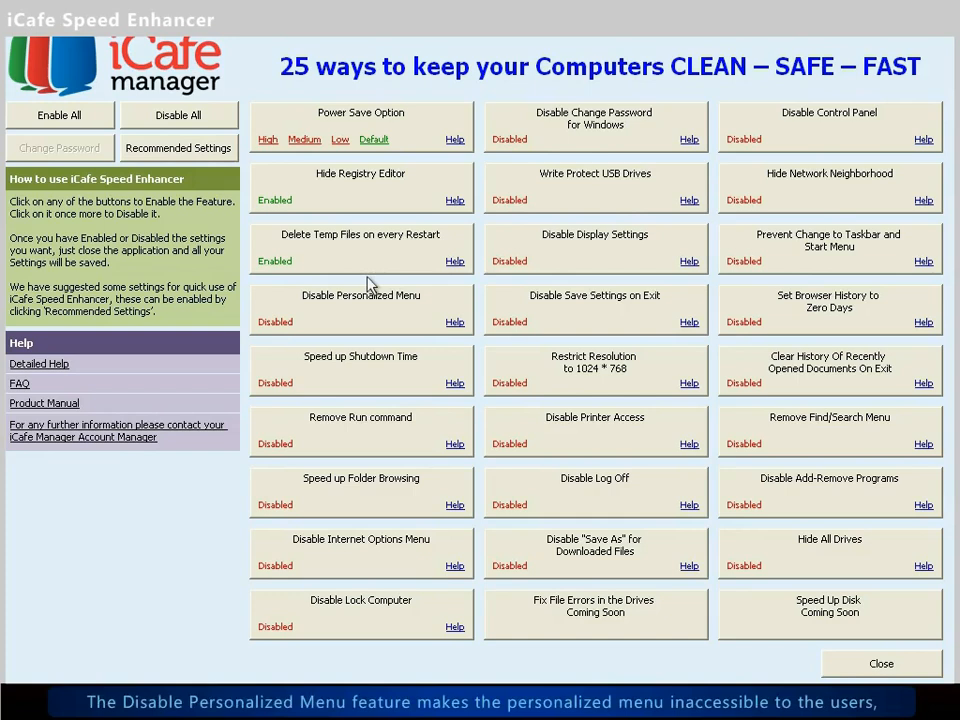
left_click(367, 322)
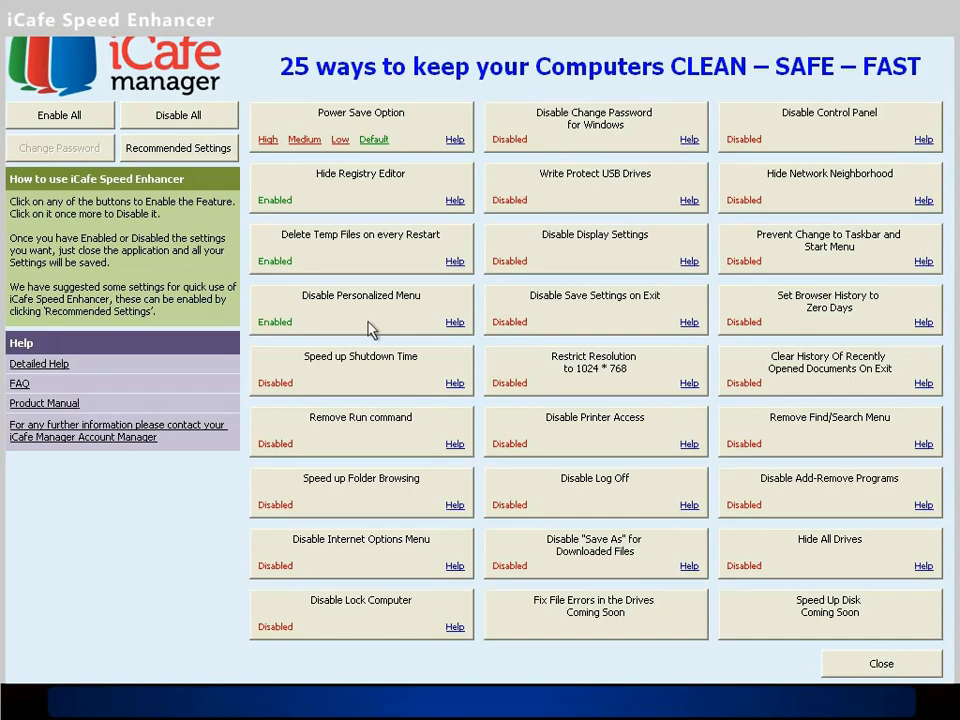
left_click(359, 396)
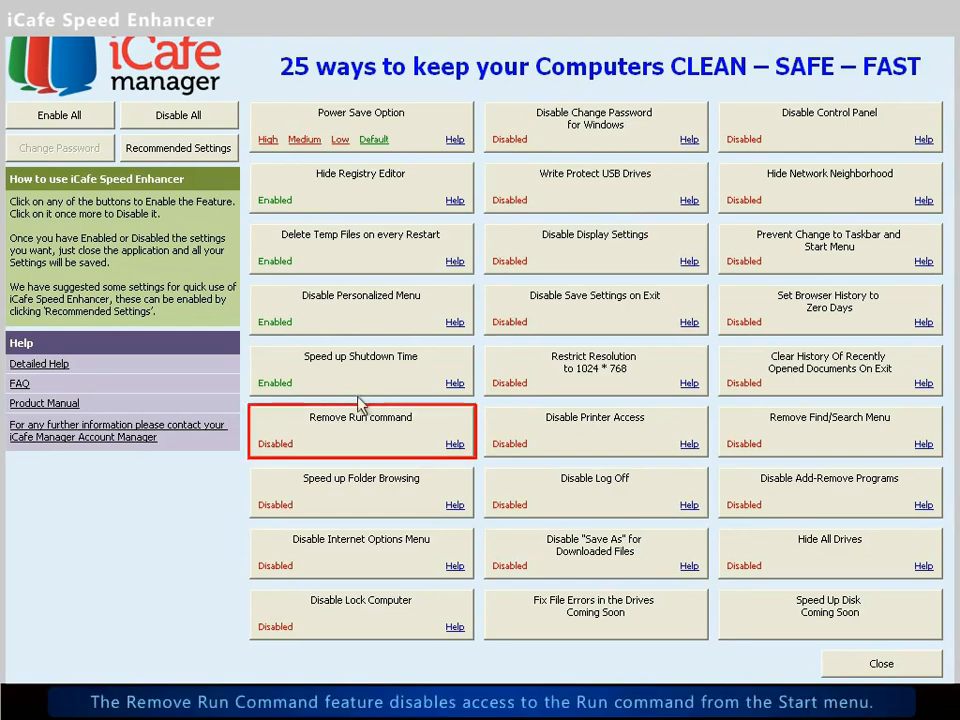
Enable the Remove Run command, Speed up Folder Browsing, Disable Internet Options Menu and Disable Lock Computer features.
left_click(361, 444)
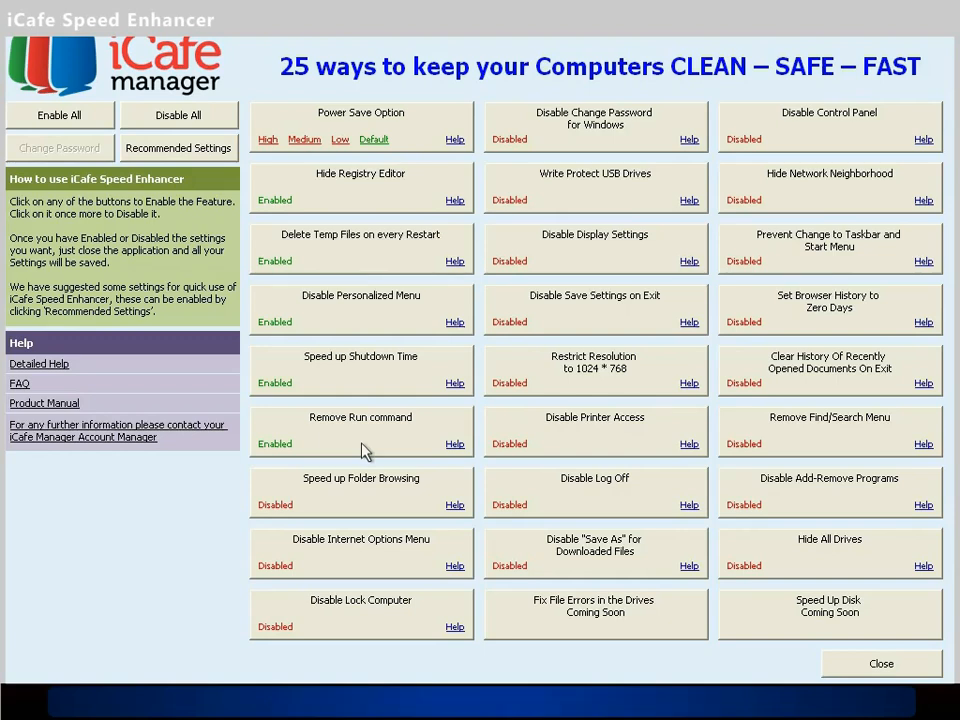
left_click(362, 507)
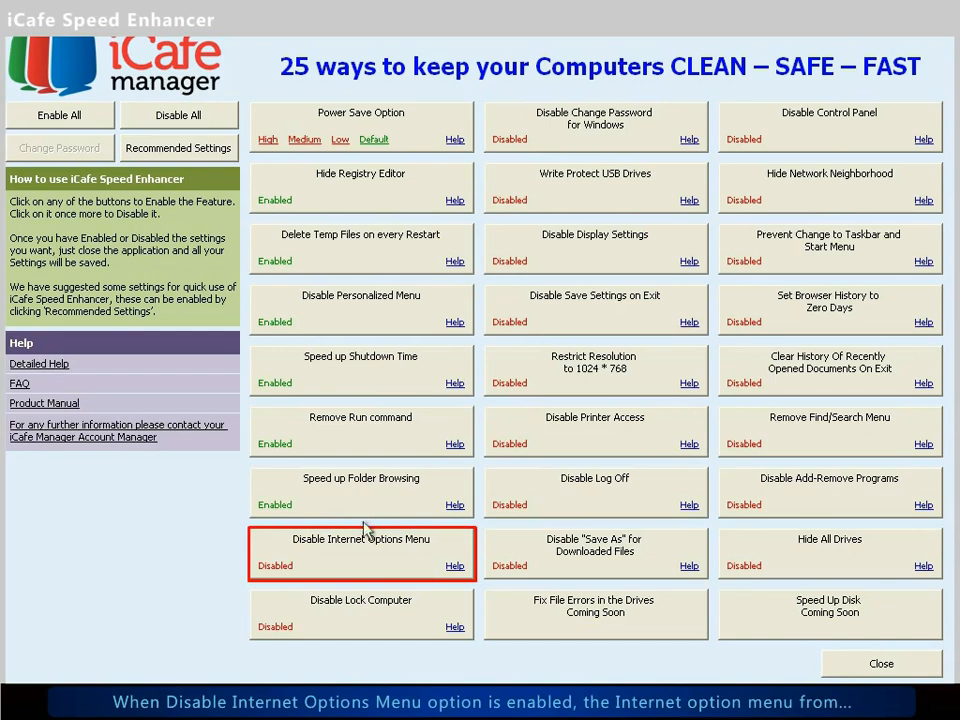
left_click(368, 566)
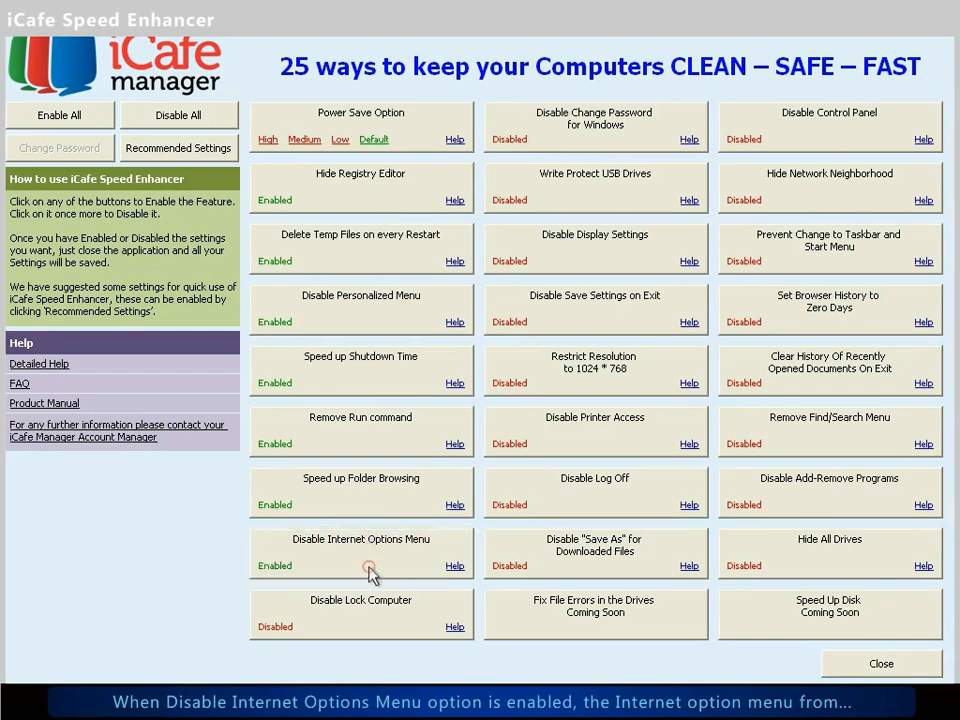
left_click(366, 632)
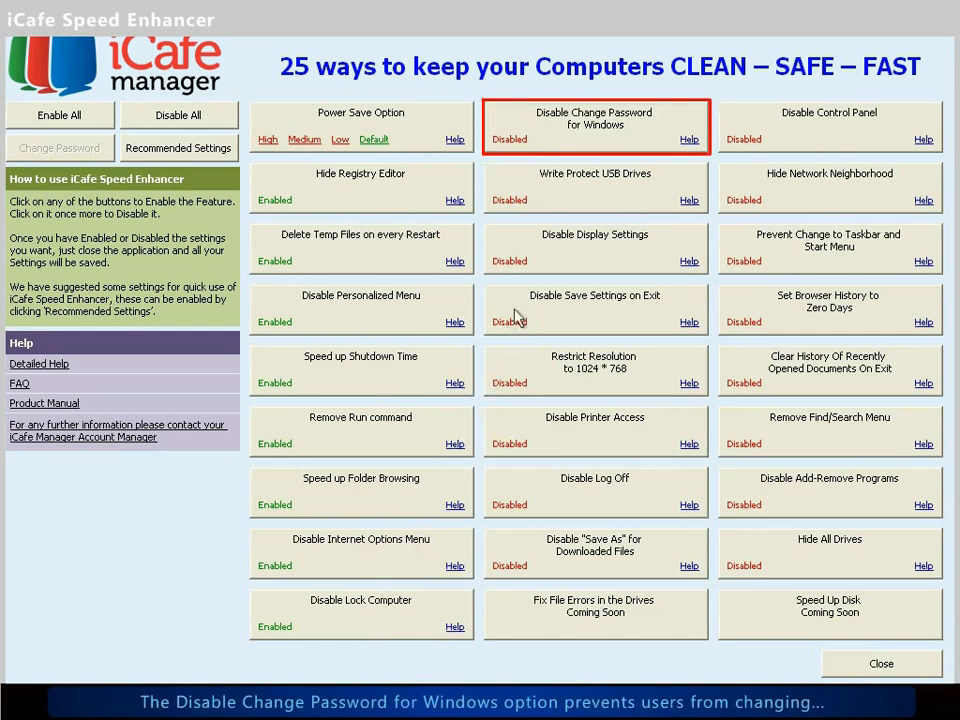
Enable the Disable Change Password for Windows, Write Protect USB Drives, Disable Display Settings and Disable Save Settings on Exit features.
left_click(593, 148)
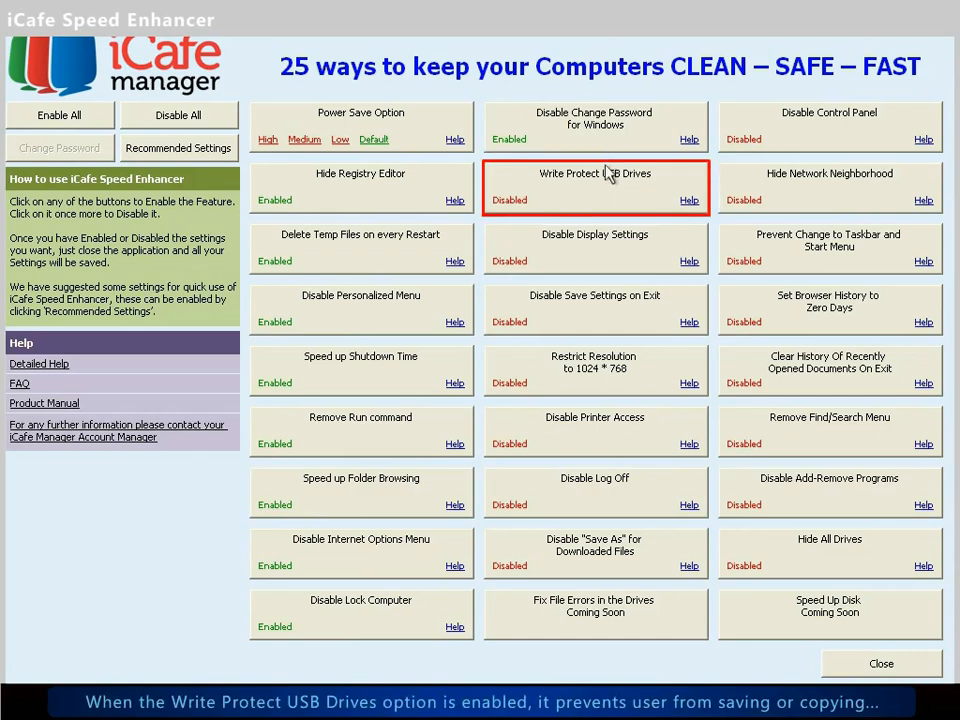
left_click(598, 205)
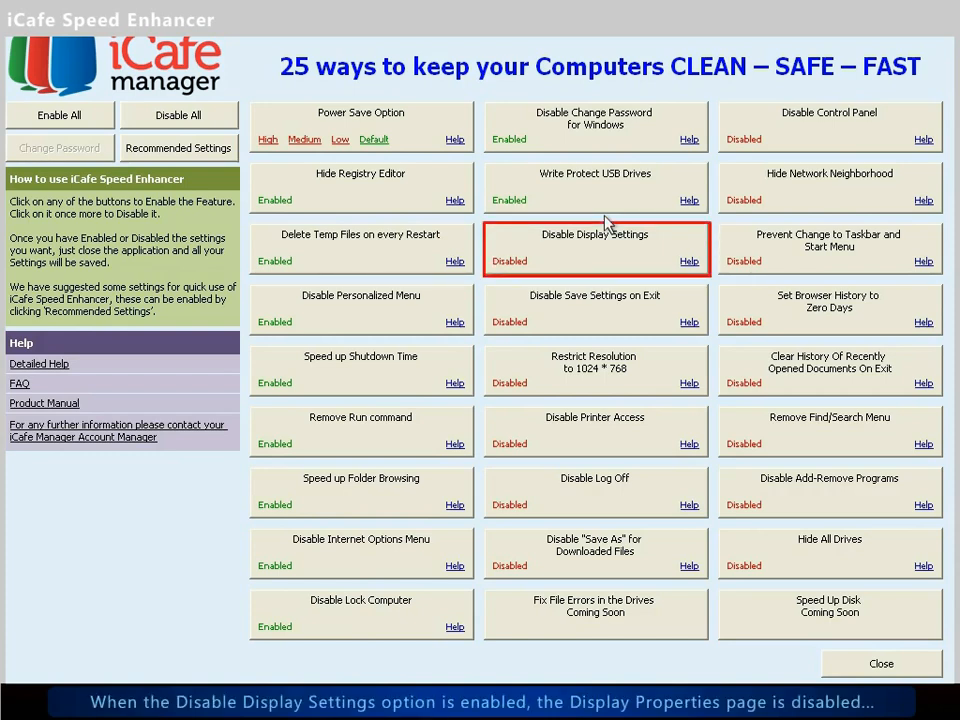
left_click(600, 266)
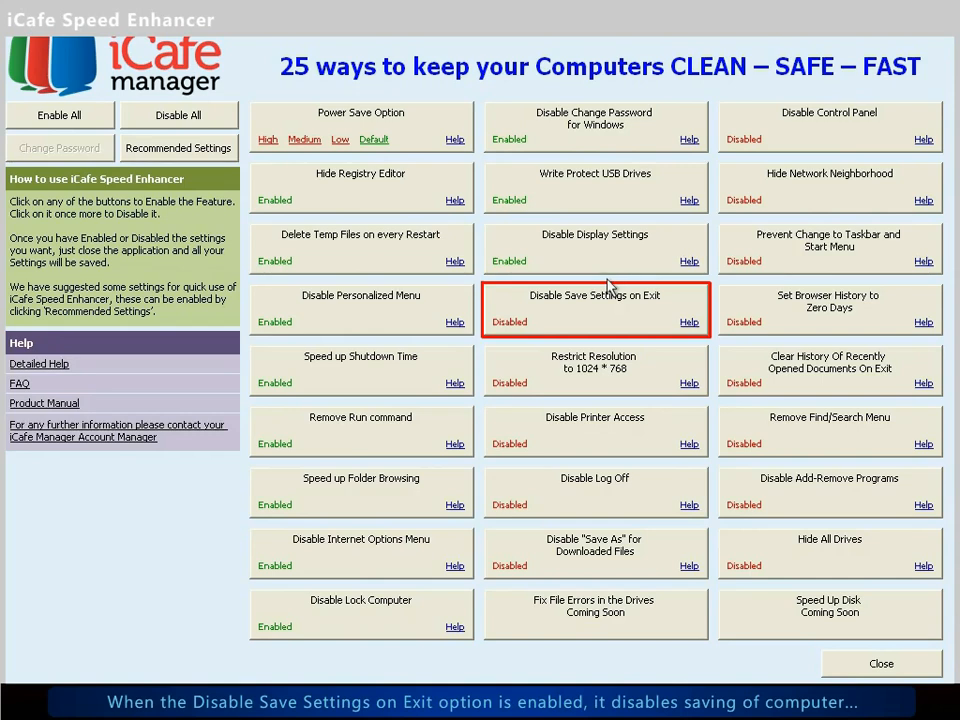
left_click(598, 326)
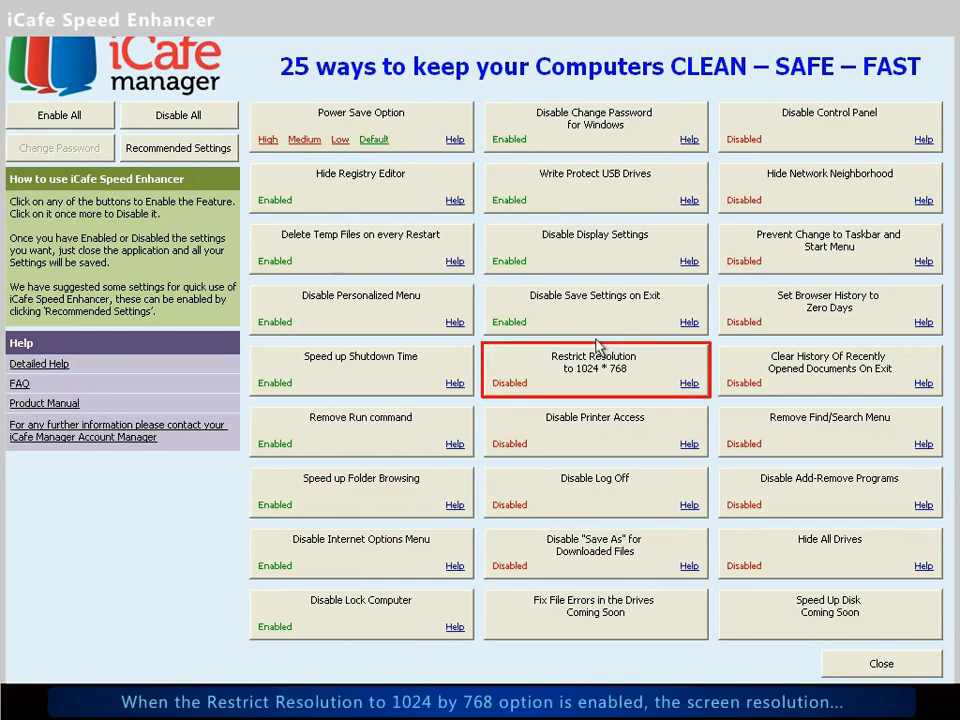
Enable the Restrict Resolution to 1024 * 768, Disable Printer Access, Disable Log Off and Disable "Save As" for Downloaded Files features.
left_click(596, 386)
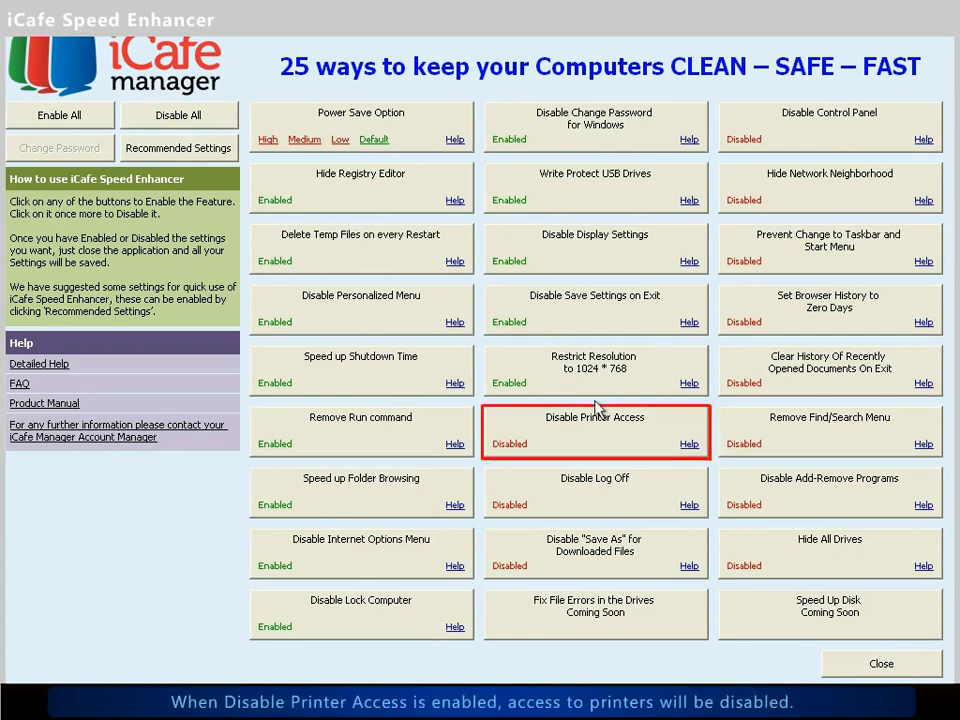
left_click(600, 450)
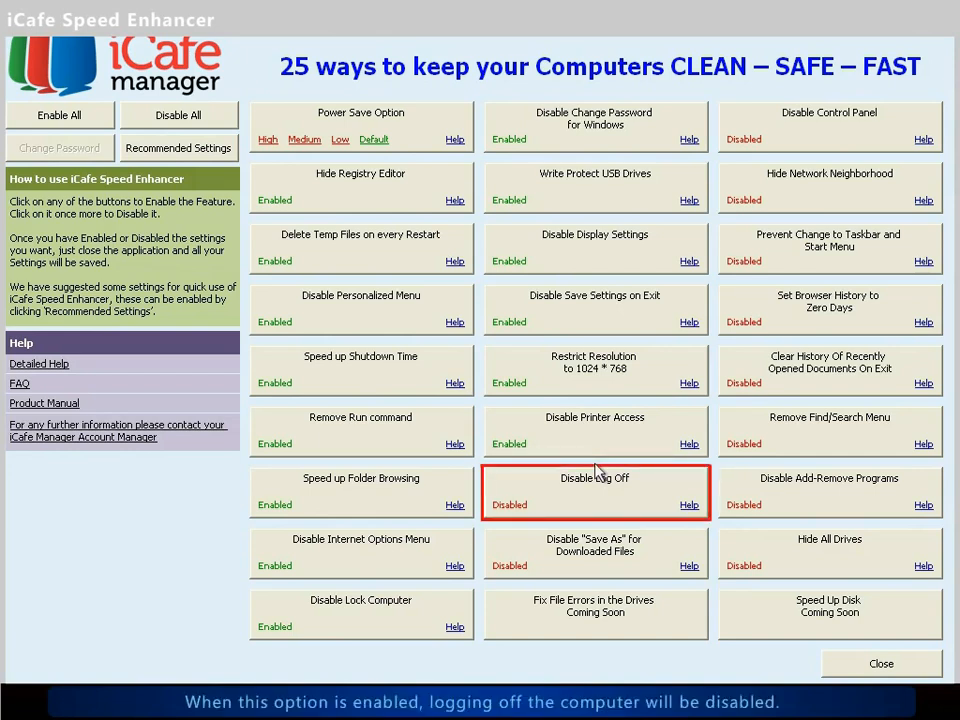
left_click(597, 509)
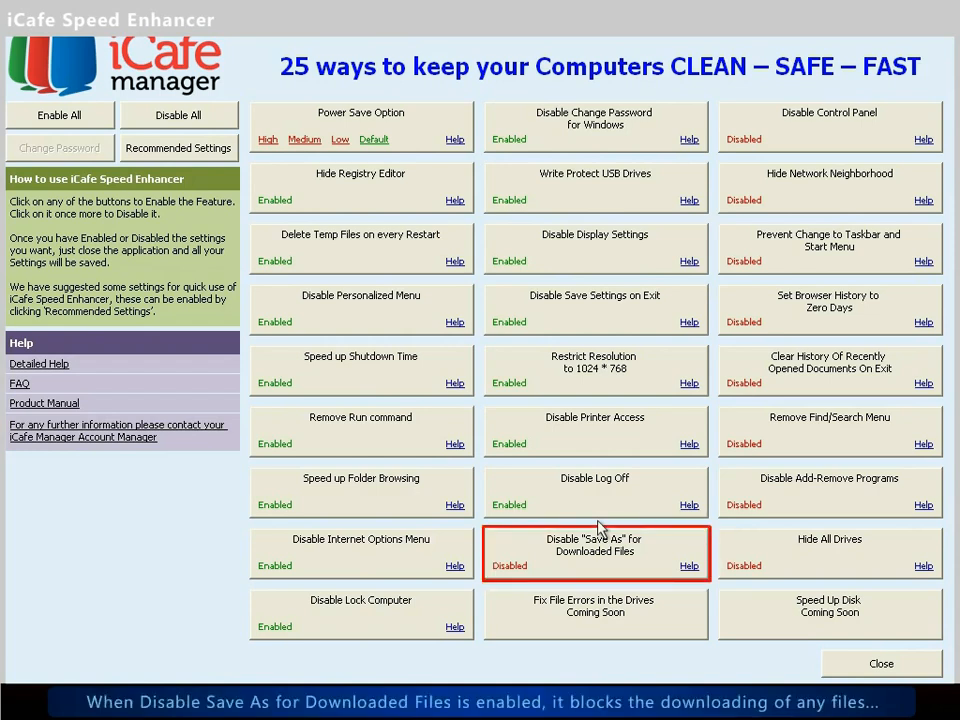
left_click(607, 577)
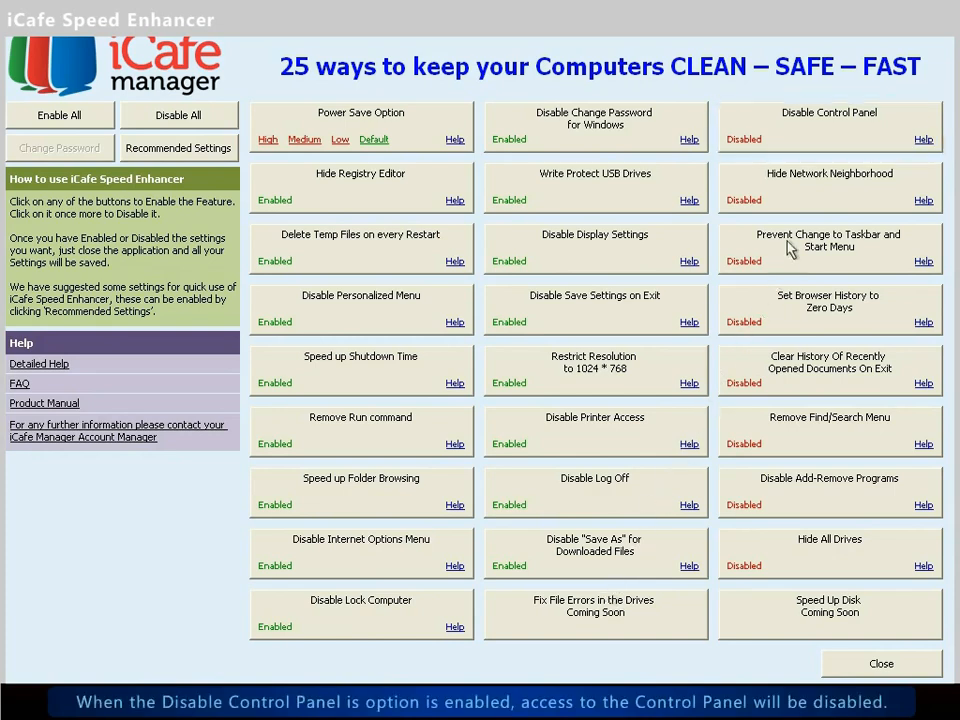
Enable the Disable Control Panel, Hide Network Neighborhood, Prevent Change to Taskbar and Start Menu, and Set Browser History to Zero Days features.
left_click(840, 142)
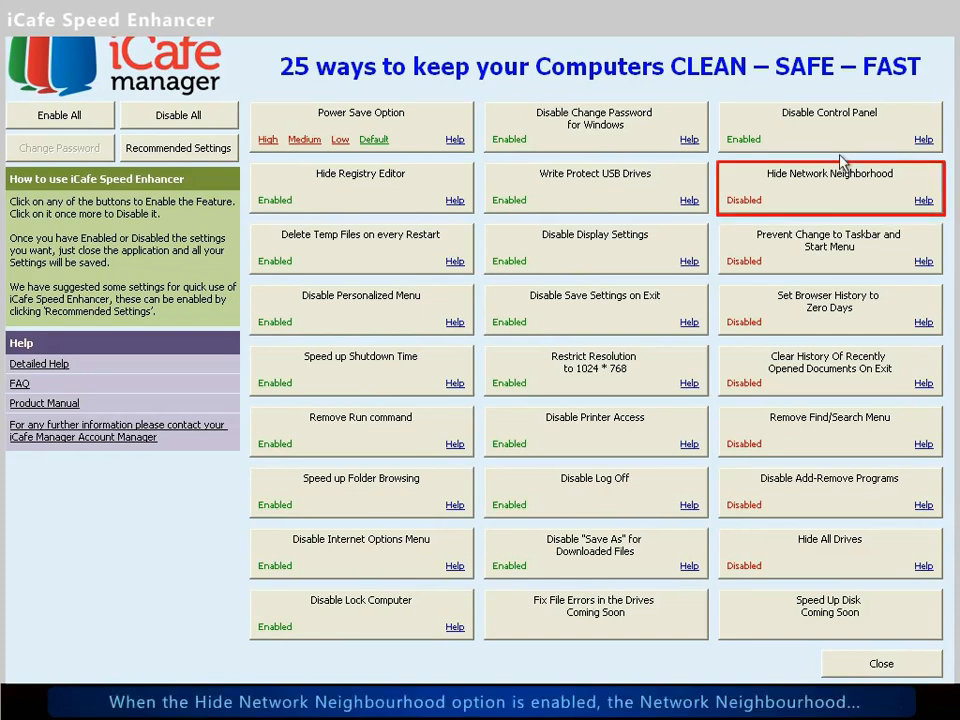
left_click(840, 202)
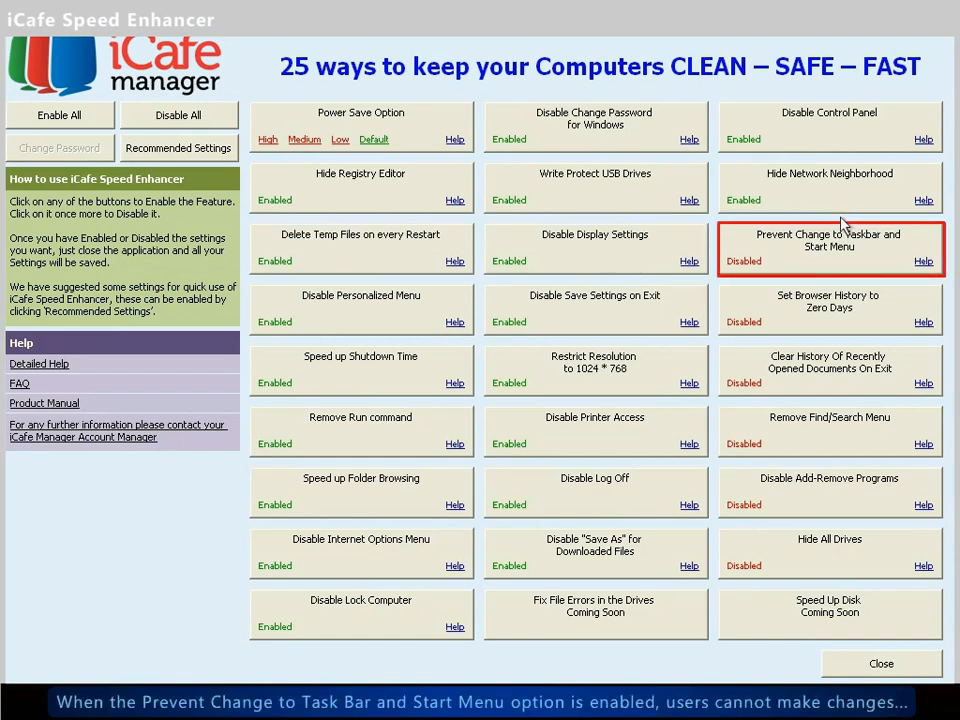
left_click(848, 252)
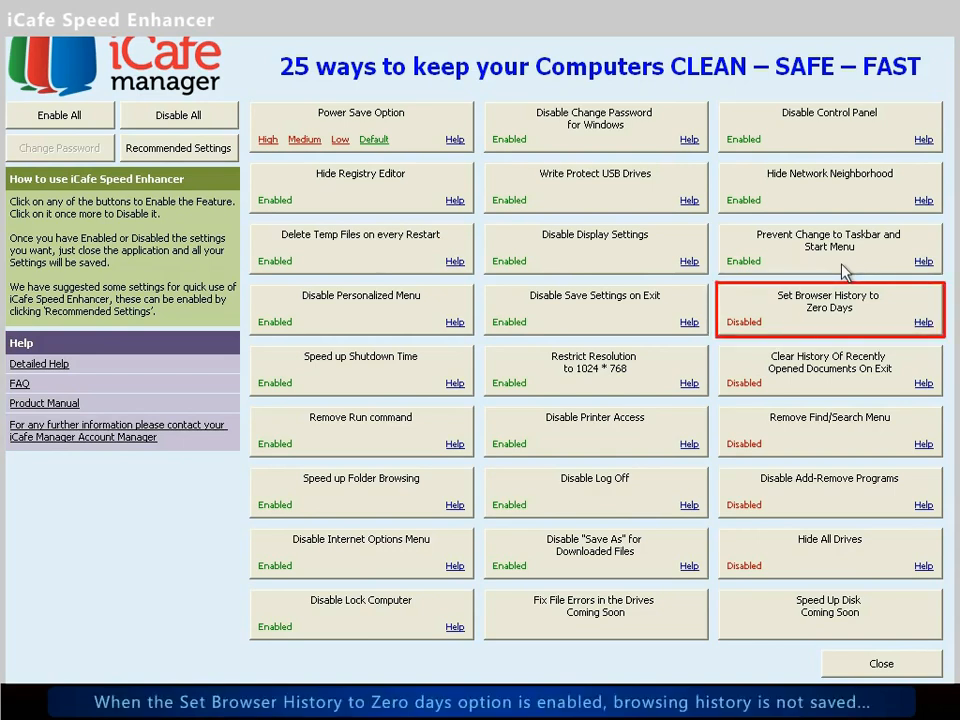
left_click(842, 324)
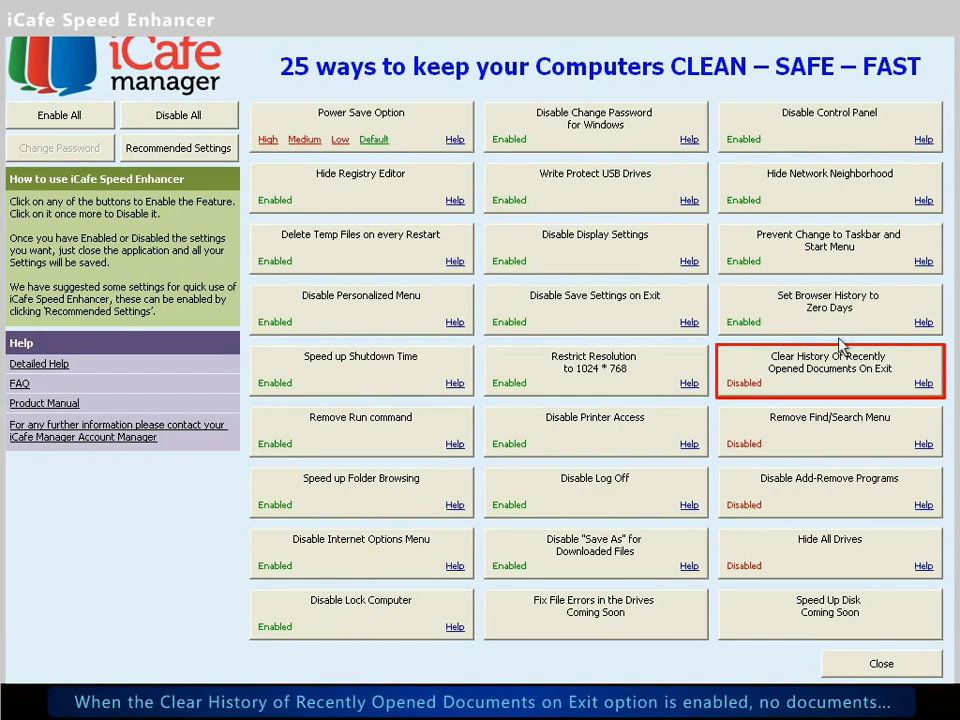
Enable the Clear History Of Recently Opened Documents On Exit, Remove Find/Search Menu, Disable Add-Remove Programs and Hide All Drives features.
left_click(839, 366)
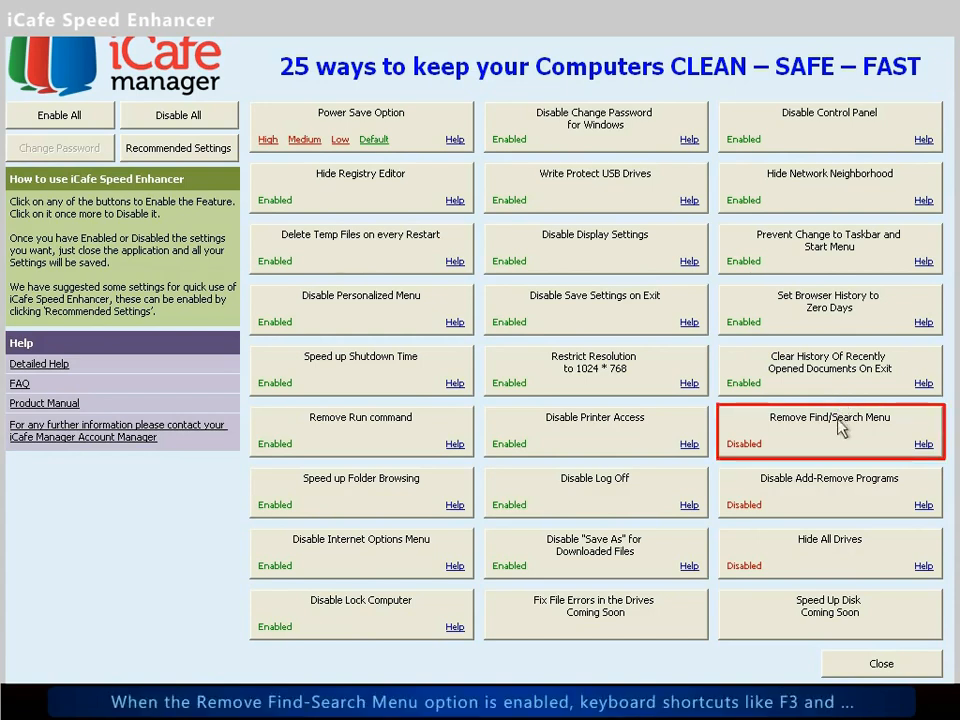
left_click(840, 452)
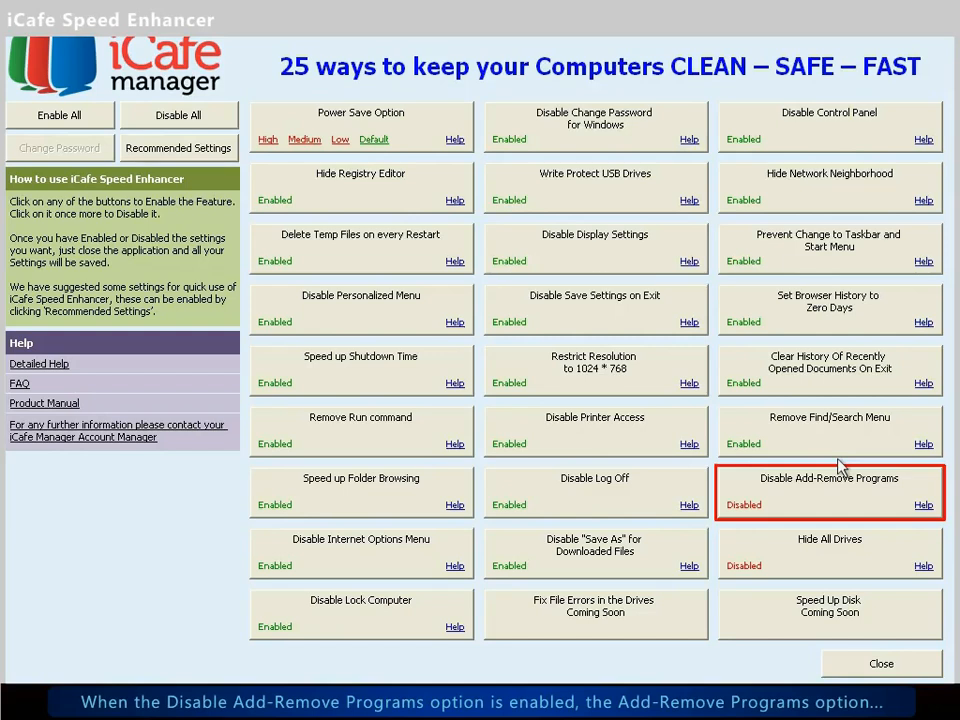
left_click(838, 510)
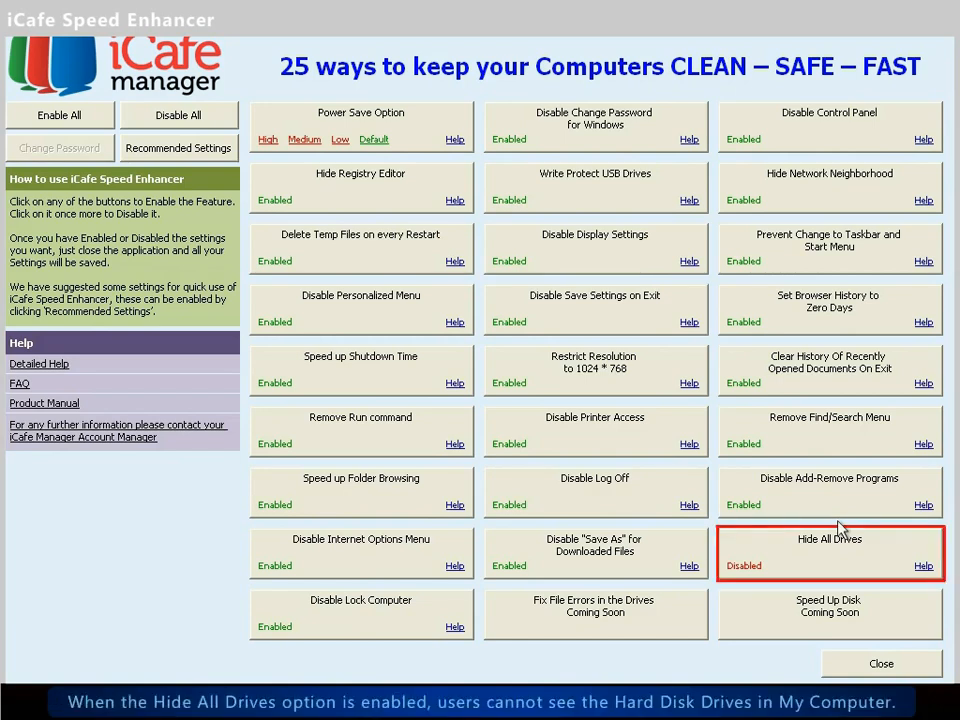
left_click(841, 577)
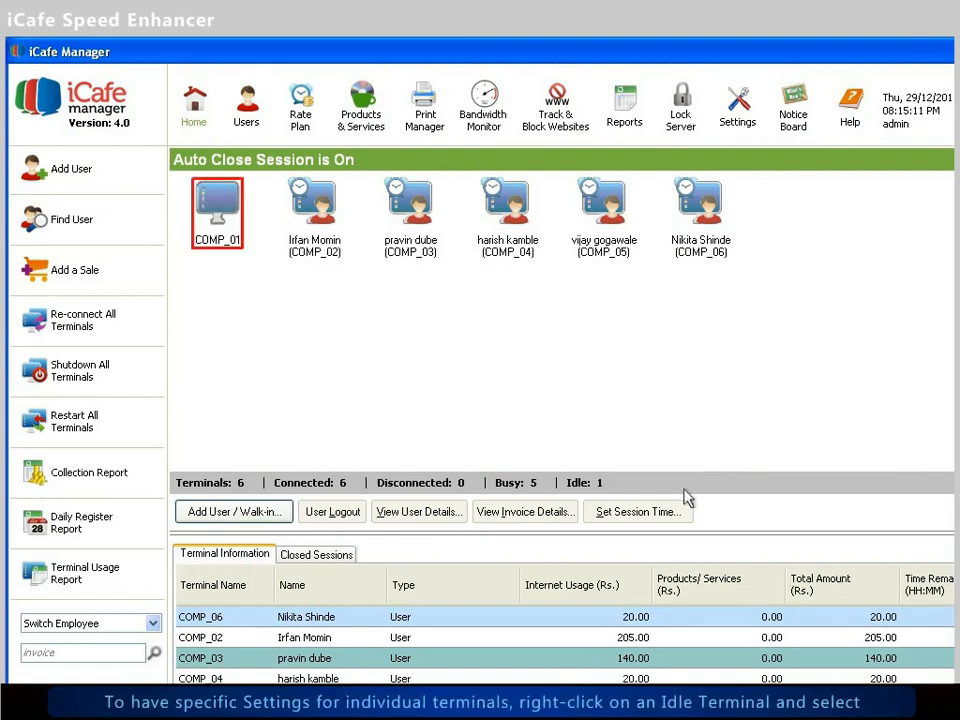
Open iCafe Speed Enhancer for the idle terminal COMP_01 to configure that terminal individually.
right_click(226, 244)
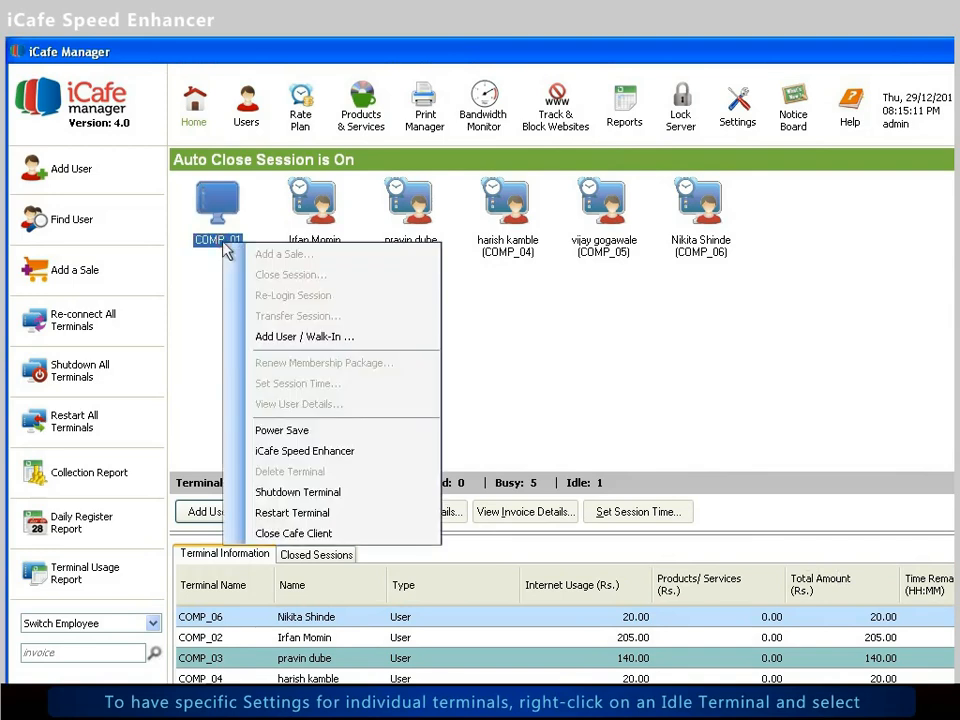
left_click(293, 453)
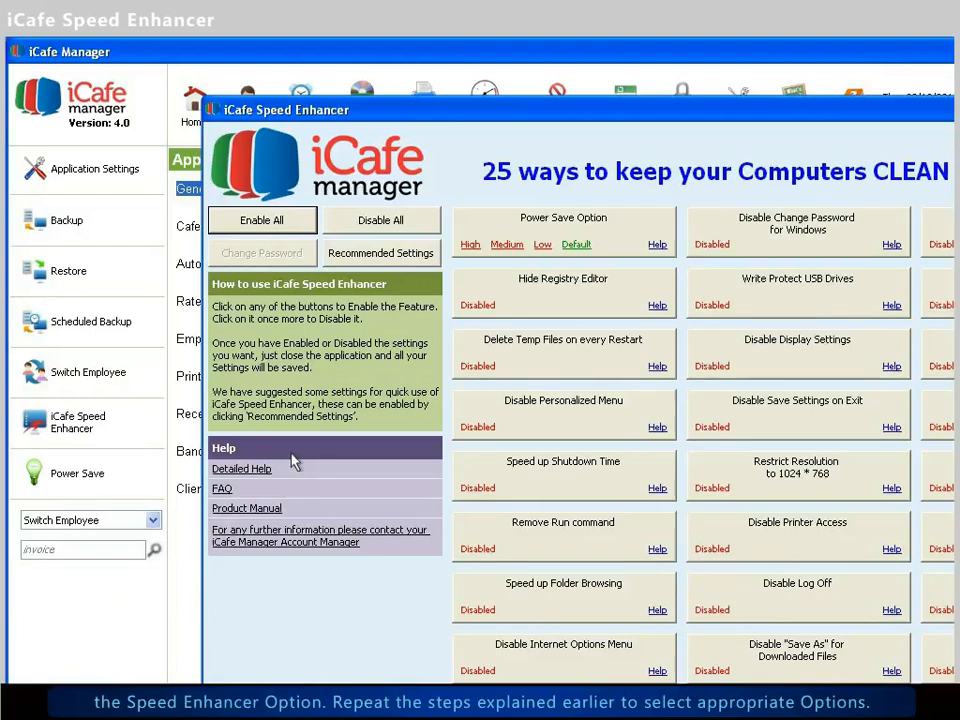